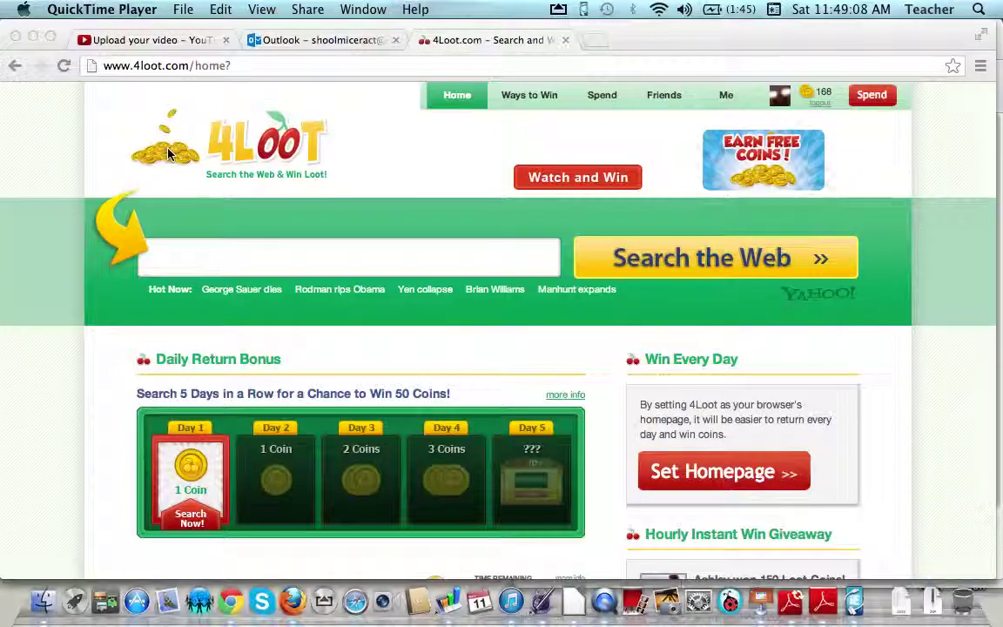
- Bring Chrome forward and log out of the 4Loot account holding 168 coins
click(854, 105)
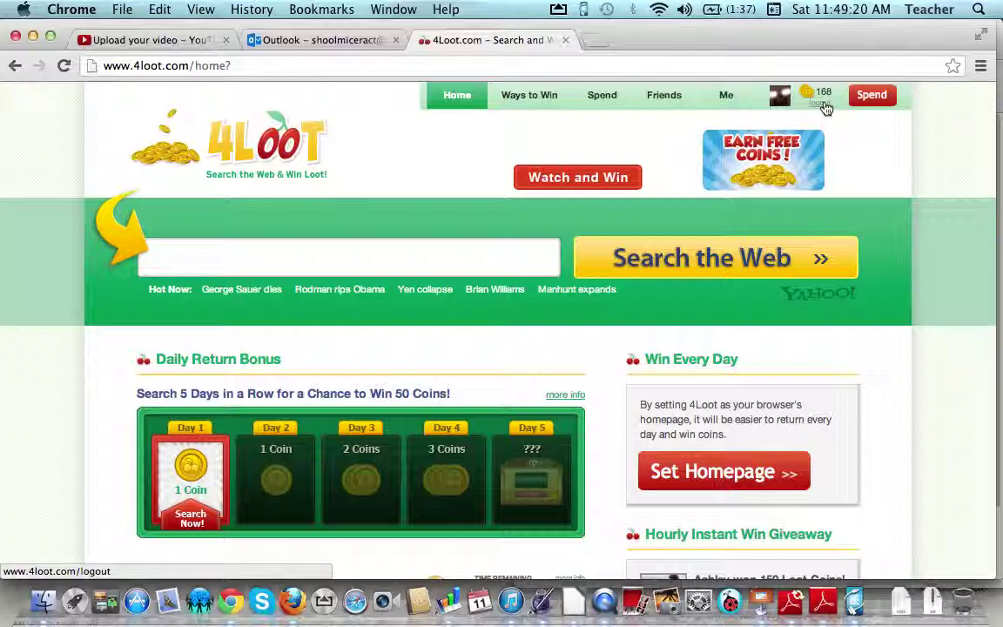
click(824, 106)
click(822, 105)
click(824, 105)
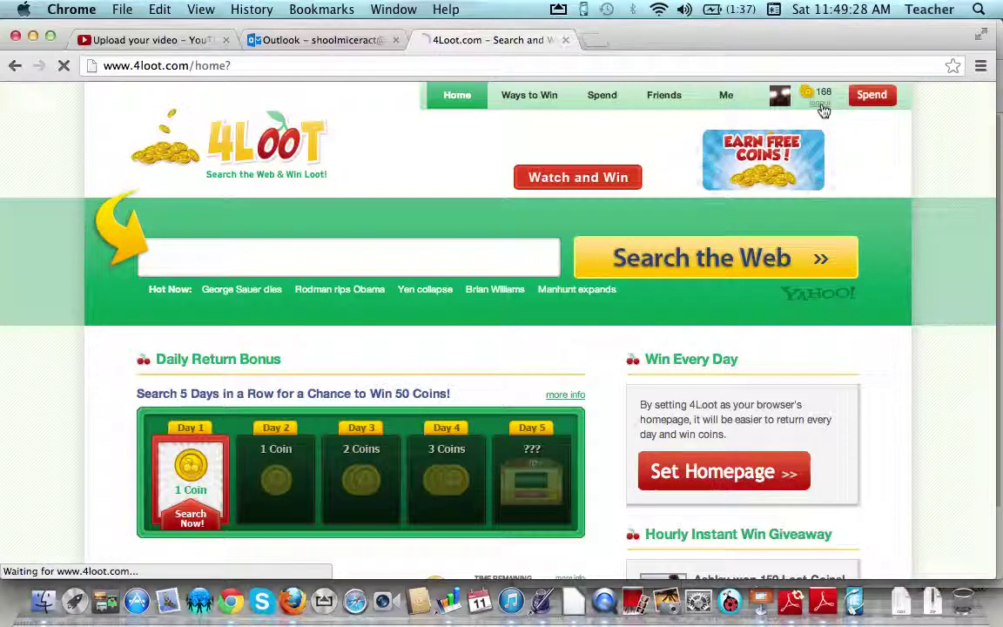
click(824, 105)
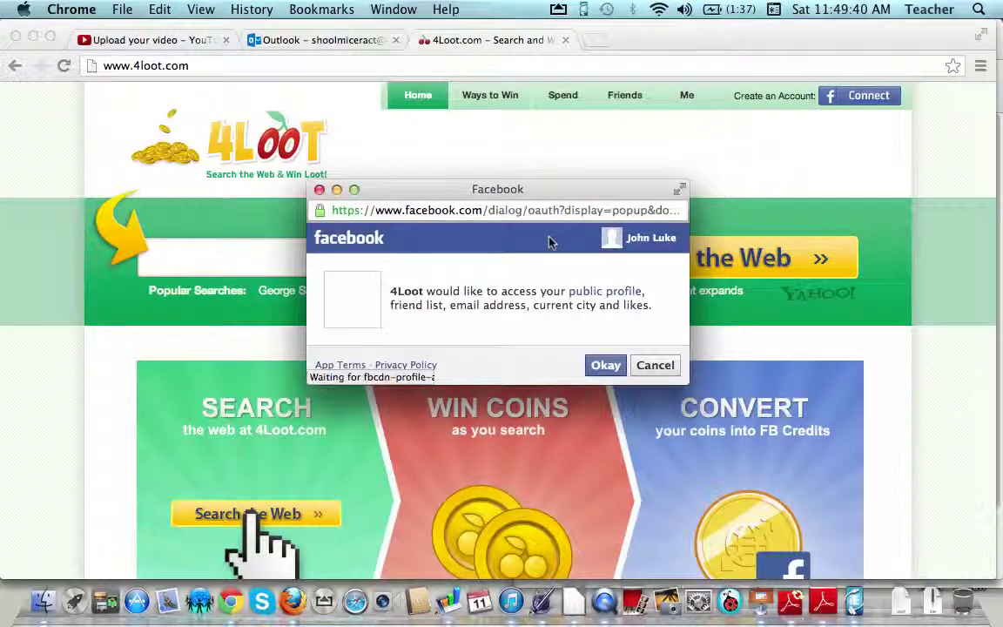
- Approve both Facebook permission requests for 4Loot and dismiss the Welcome and Friends popups
click(606, 365)
click(608, 367)
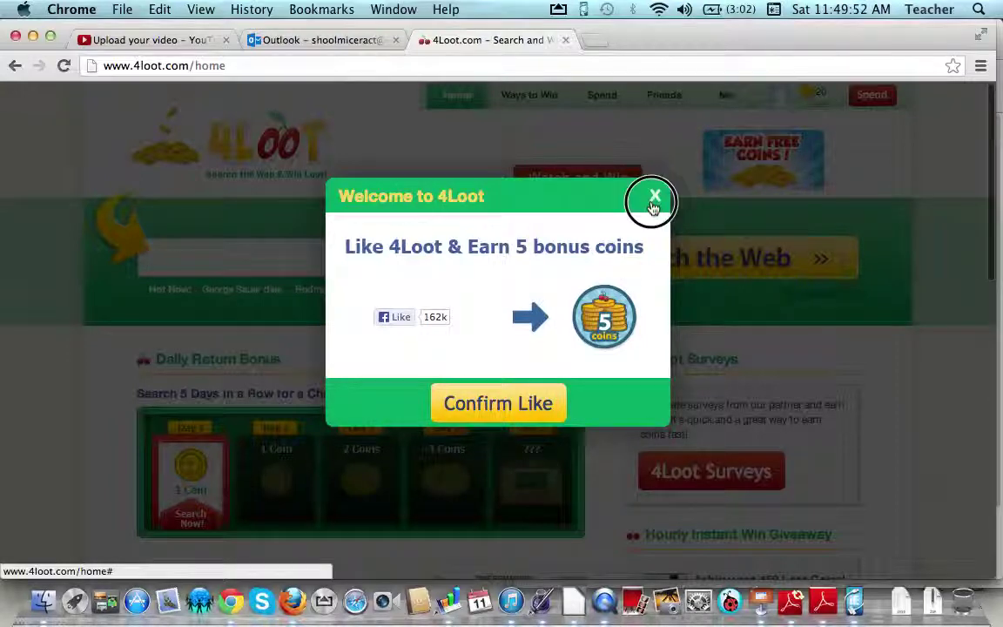
click(655, 196)
click(655, 196)
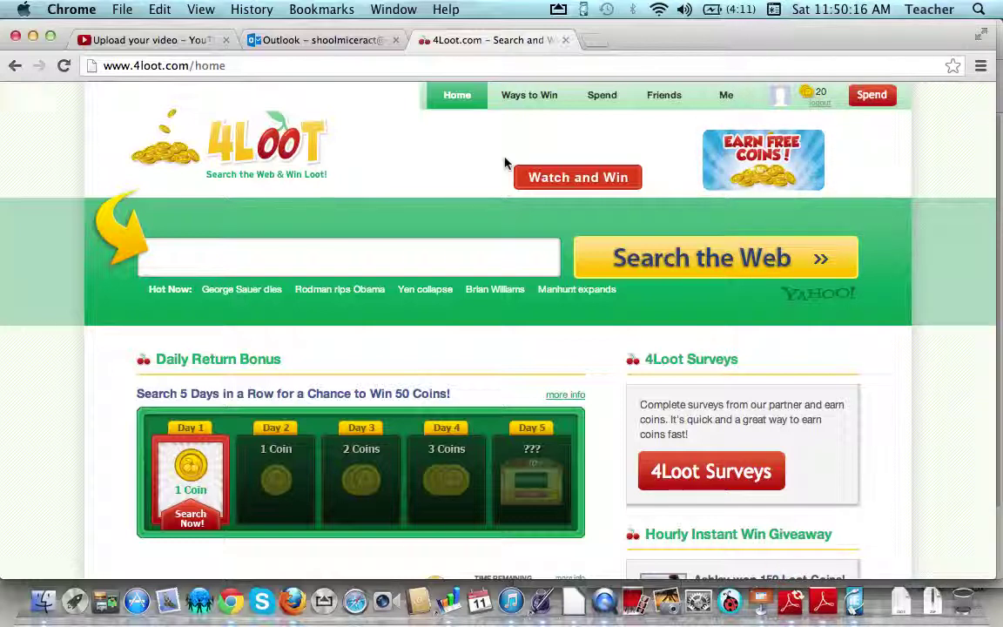
- Search the web for 'anrey' from 4Loot and open the Anrey Birds Games result
click(301, 260)
text(anrey)
key(Return)
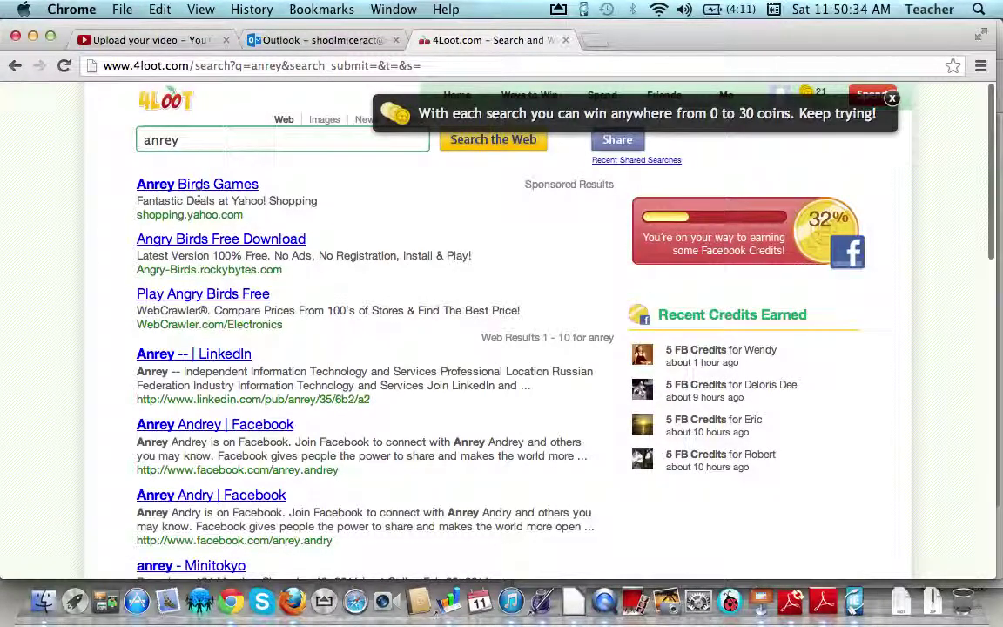
click(226, 185)
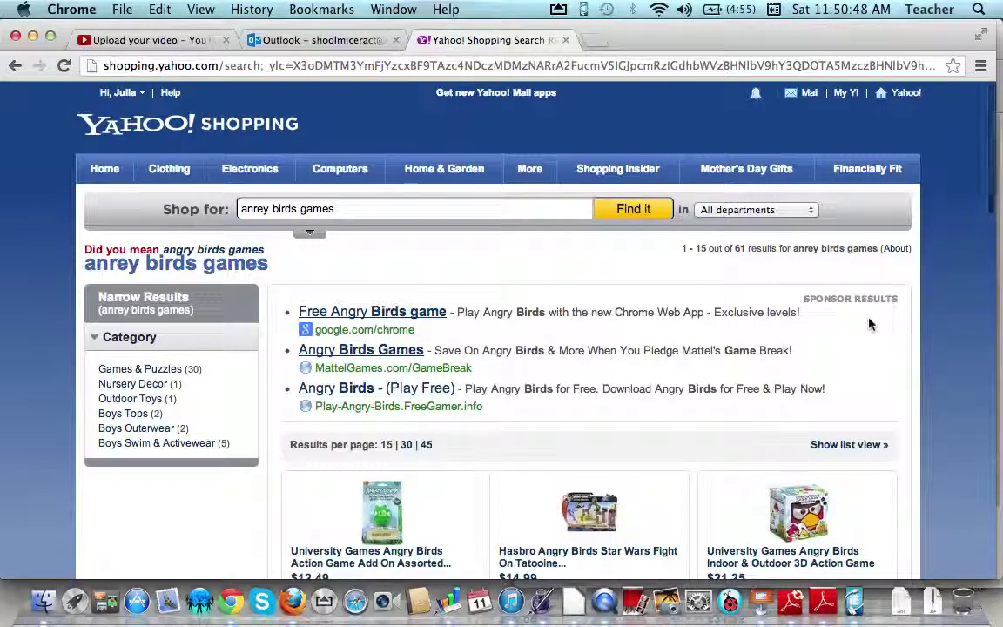
- Browse the Yahoo Shopping products, return to 4Loot home, and close the bonus-coins popup
scroll(869, 324, down, 5)
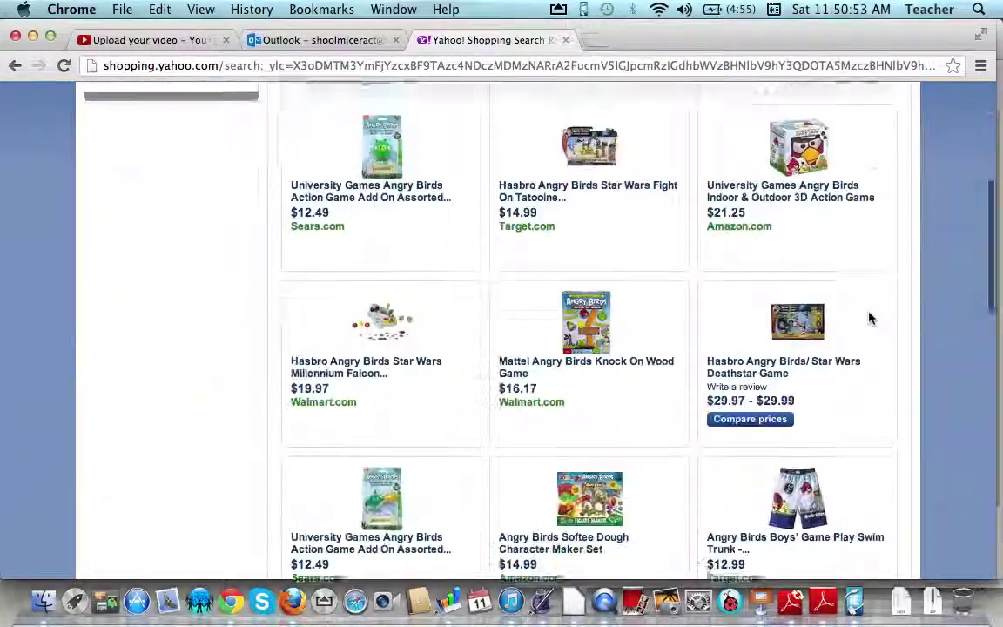
scroll(868, 318, down, 2)
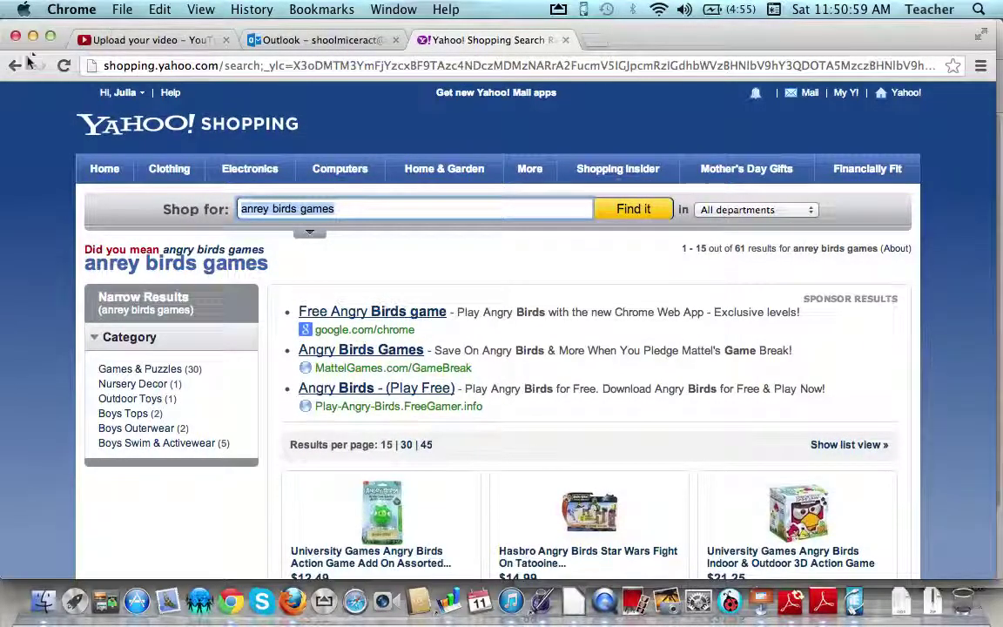
click(15, 65)
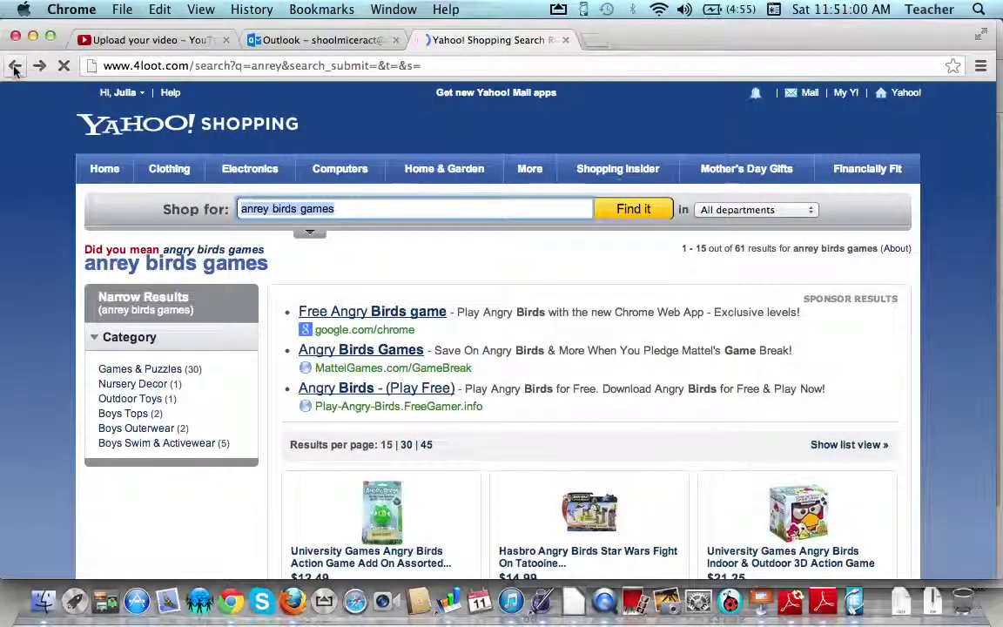
click(15, 68)
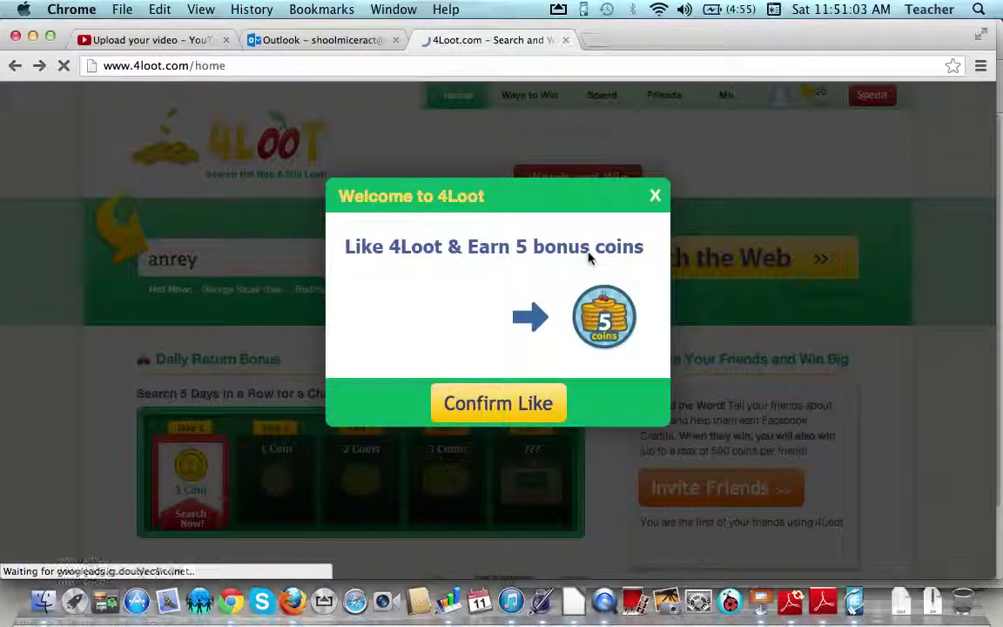
click(658, 193)
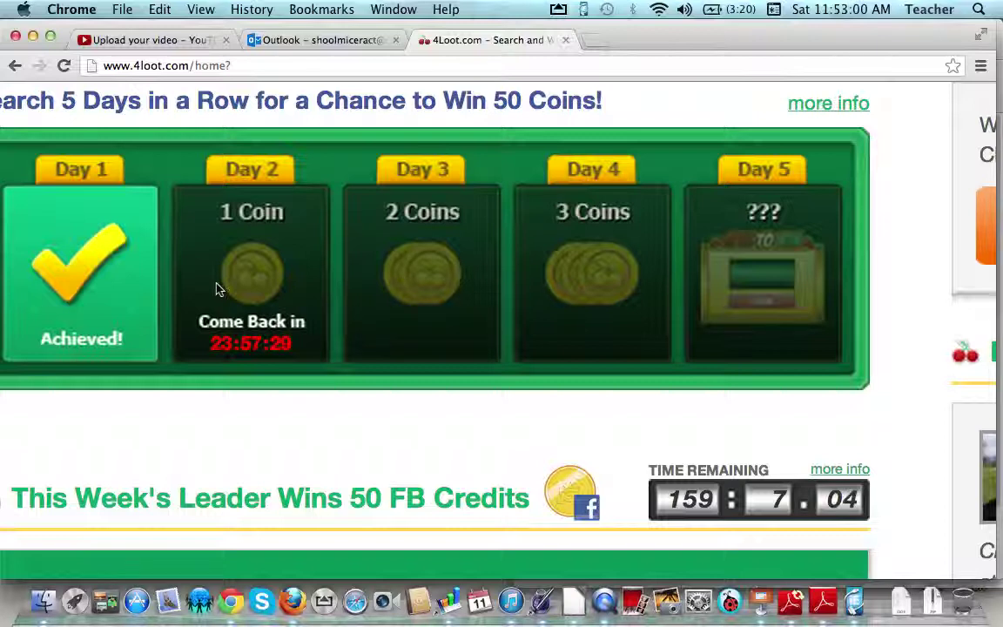
- Zoom out, scroll down to the leaderboard, and zoom back in to read it
key(super+minus)
key(super+minus)
scroll(426, 469, left, 3)
scroll(425, 467, down, 3)
scroll(425, 470, down, 2)
key(super+equal)
- View the top leaderboard member's profile and recent coin wins, then return home via the logo
click(207, 324)
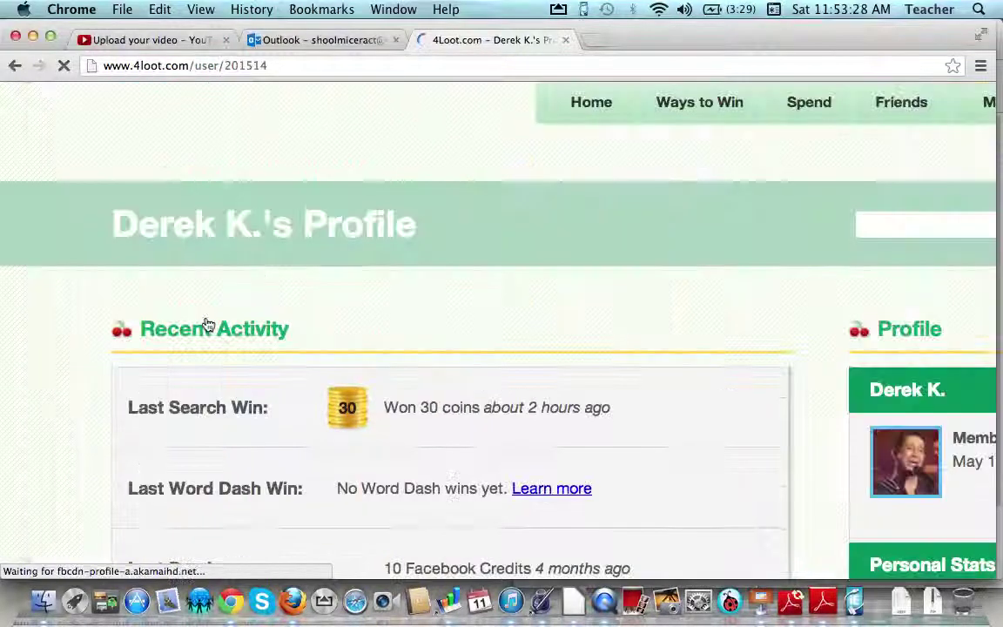
scroll(391, 430, down, 2)
scroll(392, 431, down, 2)
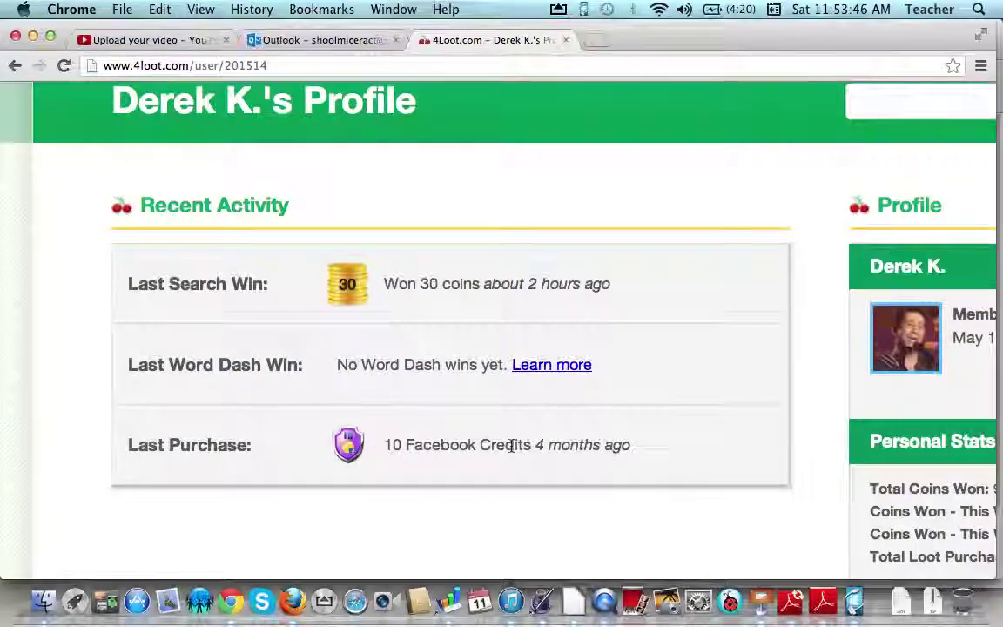
scroll(512, 450, right, 5)
scroll(512, 450, right, 3)
scroll(670, 345, left, 7)
scroll(671, 345, up, 3)
scroll(671, 348, down, 1)
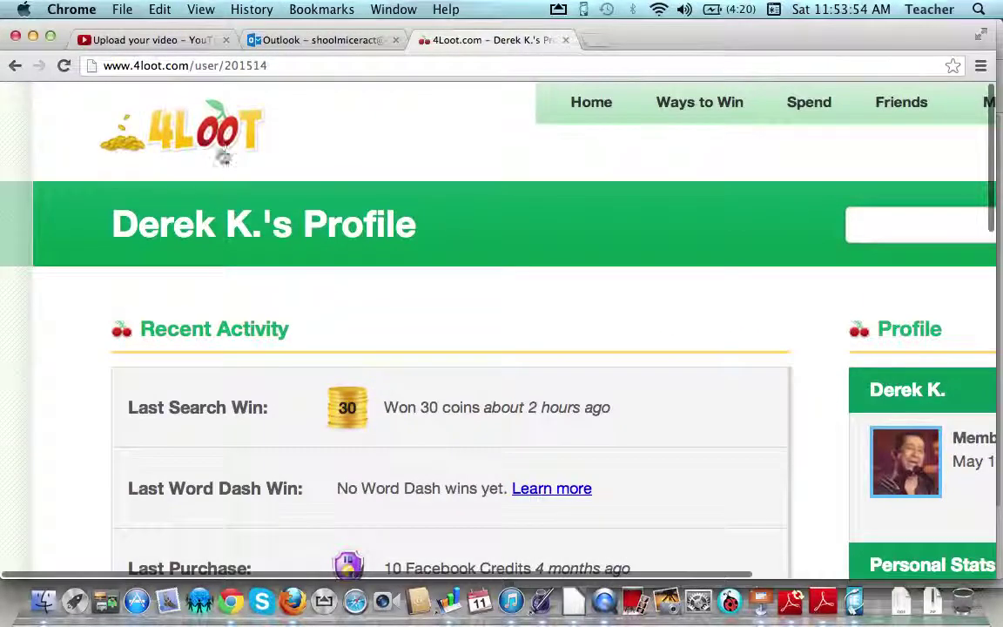
click(221, 142)
scroll(686, 407, right, 5)
- Review the Get Loot gift cards and coin prices, then go to the Friends page
click(891, 104)
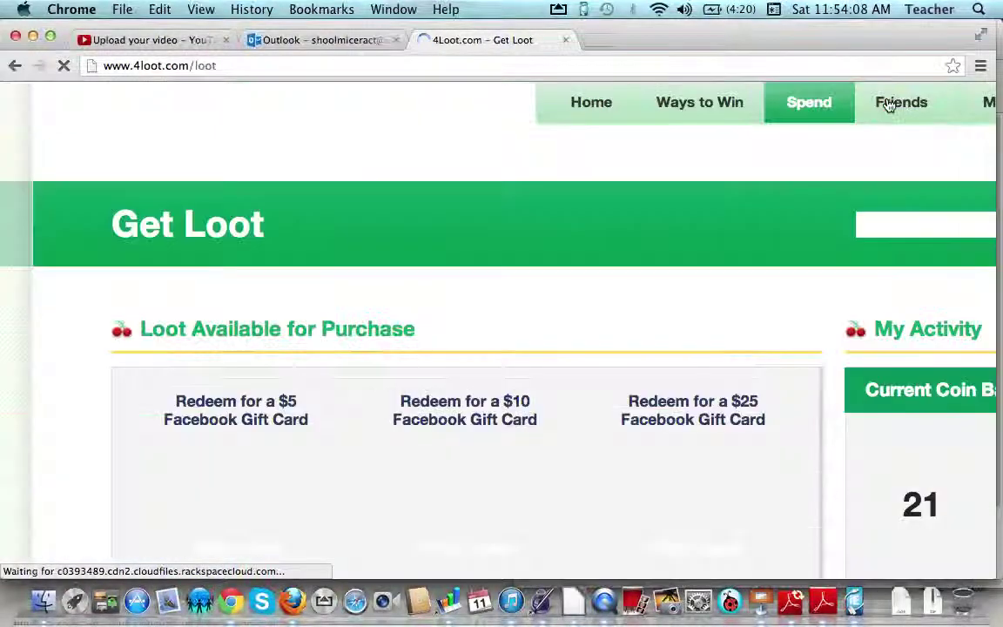
scroll(707, 218, down, 1)
scroll(707, 217, down, 3)
scroll(706, 218, down, 3)
scroll(707, 218, down, 2)
scroll(706, 218, down, 2)
scroll(706, 219, down, 3)
scroll(707, 219, down, 3)
scroll(710, 217, down, 5)
scroll(706, 261, up, 7)
scroll(706, 244, up, 2)
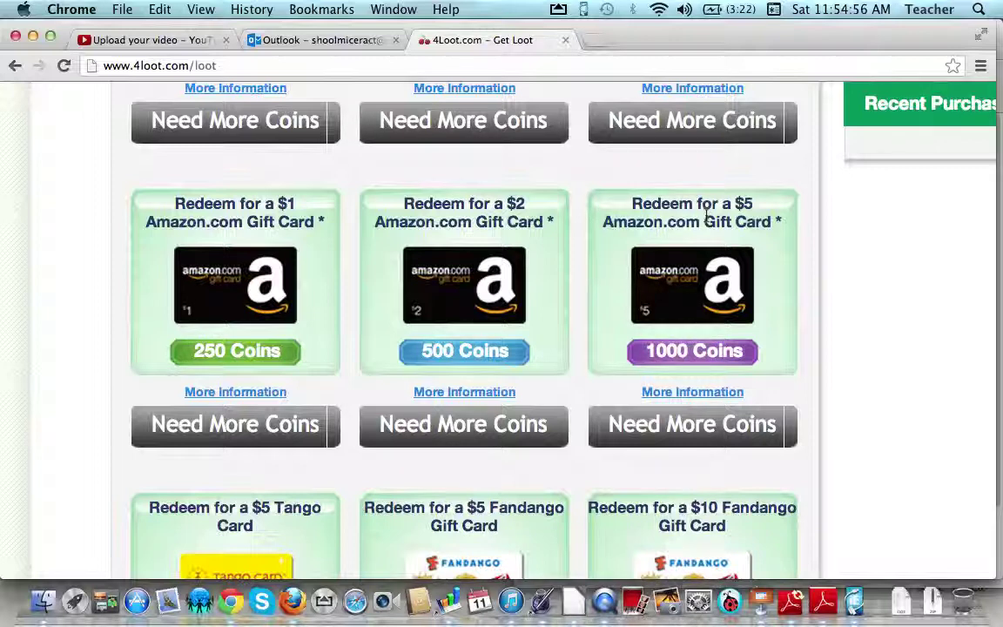
scroll(706, 220, up, 2)
scroll(708, 219, up, 8)
click(897, 103)
scroll(701, 199, down, 4)
scroll(701, 199, down, 2)
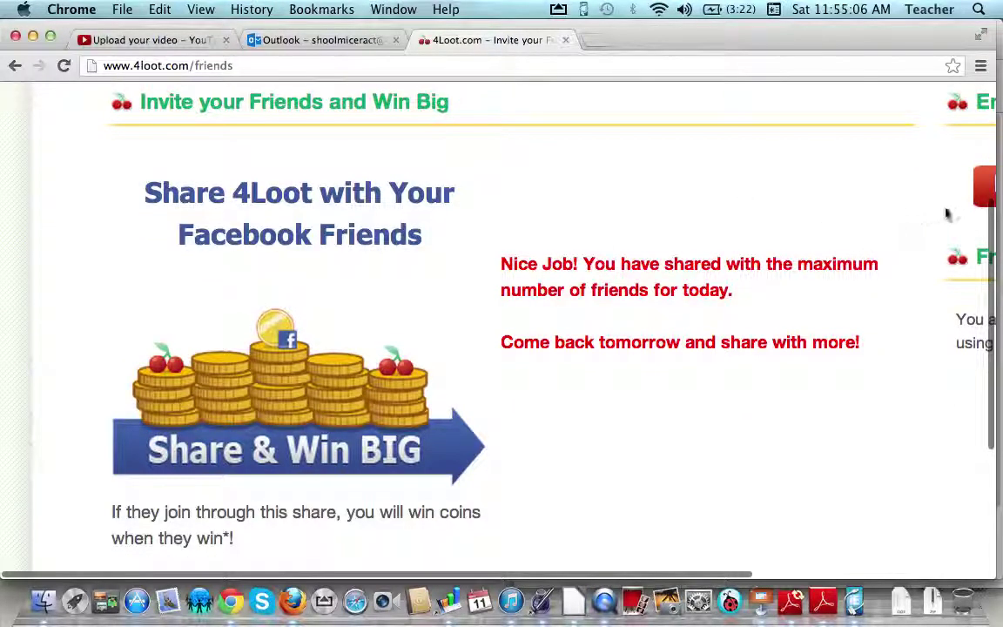
click(948, 114)
click(840, 227)
key(super+minus)
key(super+equal)
scroll(839, 224, right, 5)
click(764, 169)
click(15, 66)
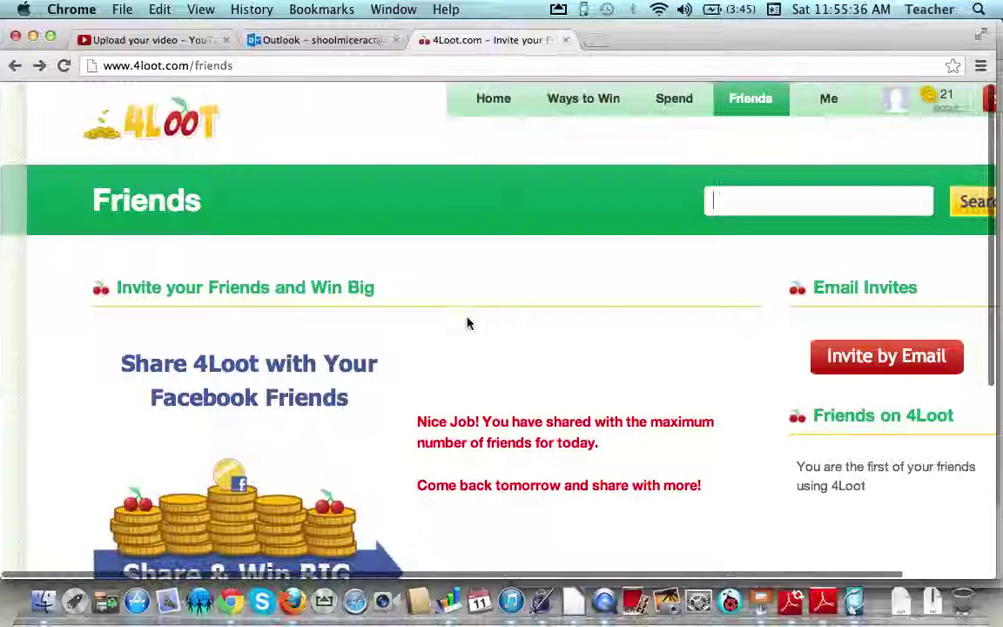
click(936, 117)
click(496, 330)
click(546, 228)
- Open the Surveys page and scroll down to the date-of-birth profile question
click(546, 228)
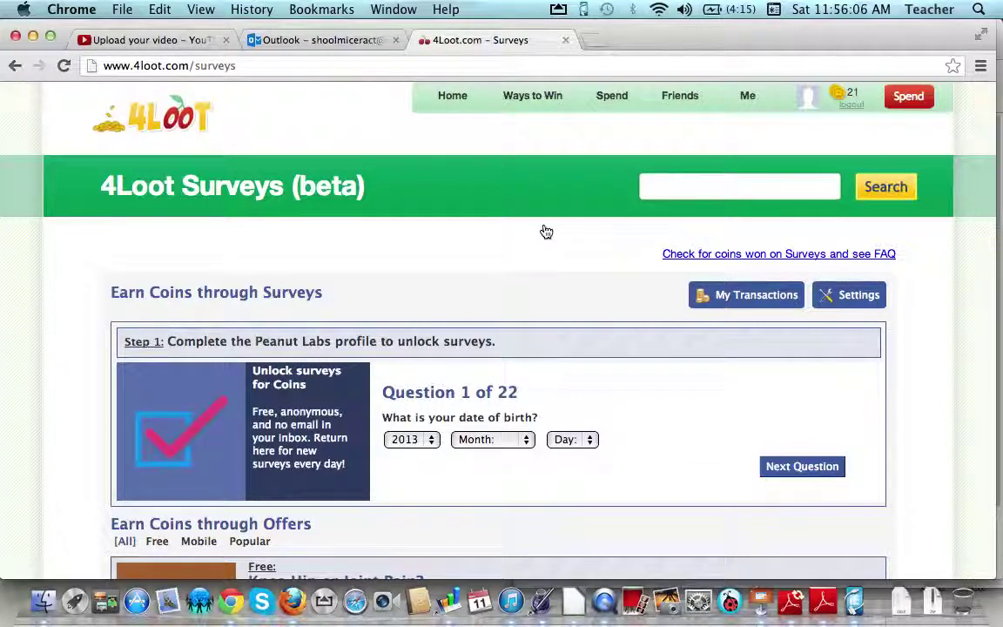
scroll(547, 231, down, 3)
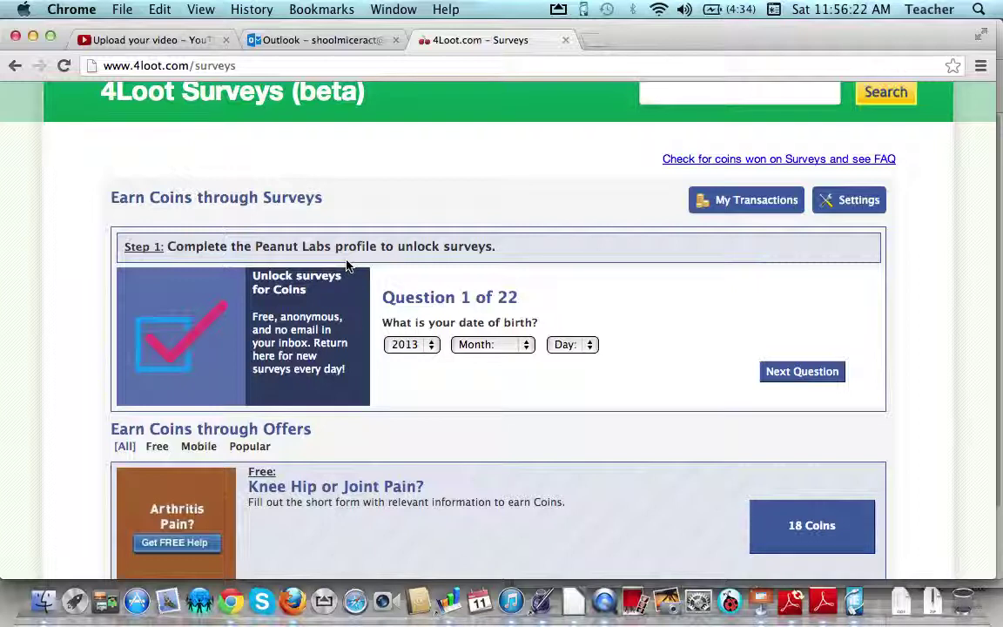
click(423, 348)
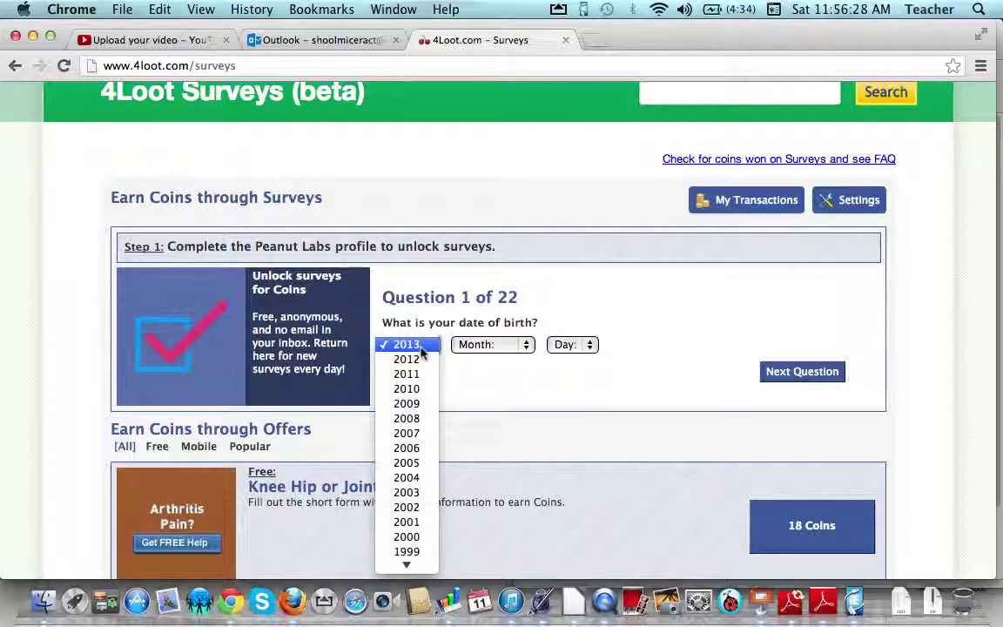
click(420, 511)
click(518, 348)
click(503, 419)
click(581, 345)
click(572, 537)
click(816, 381)
click(389, 338)
click(782, 389)
- Enter a zip code, correcting the invalid entry until the answer is accepted
click(788, 372)
click(442, 351)
text(,)
text(t)
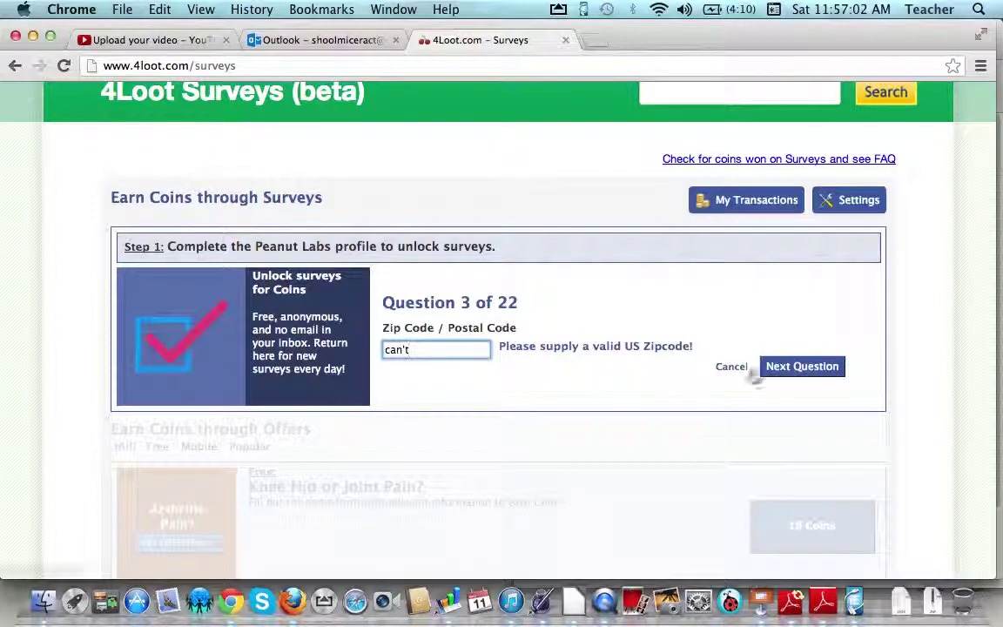
click(788, 372)
click(788, 372)
click(454, 351)
click(828, 369)
click(820, 366)
click(822, 366)
click(441, 351)
key(BackSpace)
key(BackSpace)
key(BackSpace)
key(BackSpace)
key(BackSpace)
text(0)
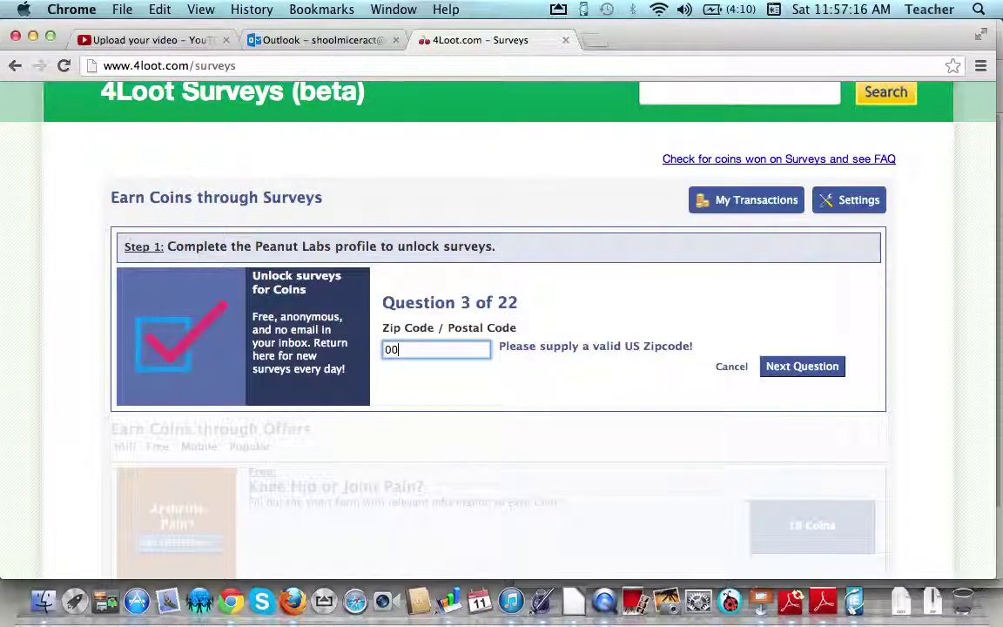
text(000)
click(803, 366)
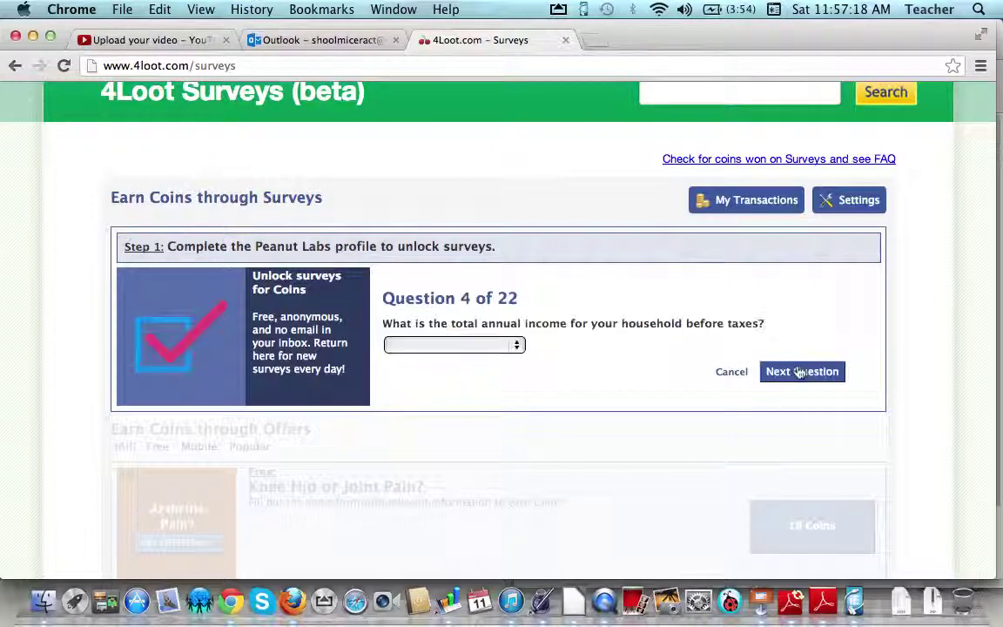
- Answer 'Prefer not to answer' for household income and for question 5
click(502, 347)
click(475, 493)
click(788, 371)
scroll(792, 373, down, 3)
click(801, 449)
click(388, 397)
click(388, 421)
click(784, 461)
- Answer 'Prefer not to answer' for Hispanic origin and education, and 'Other' for video game systems
click(387, 272)
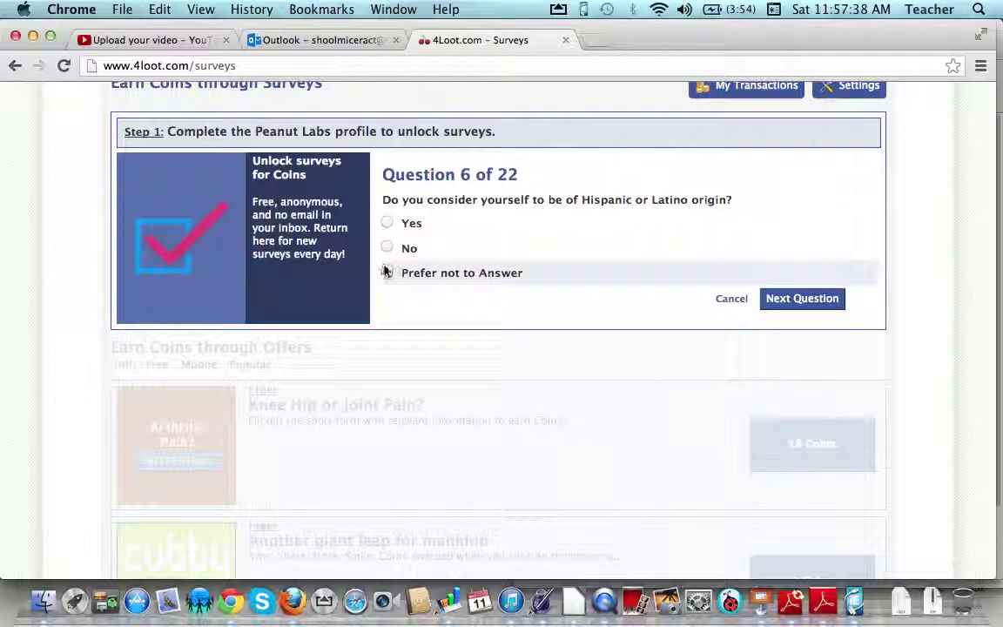
click(780, 299)
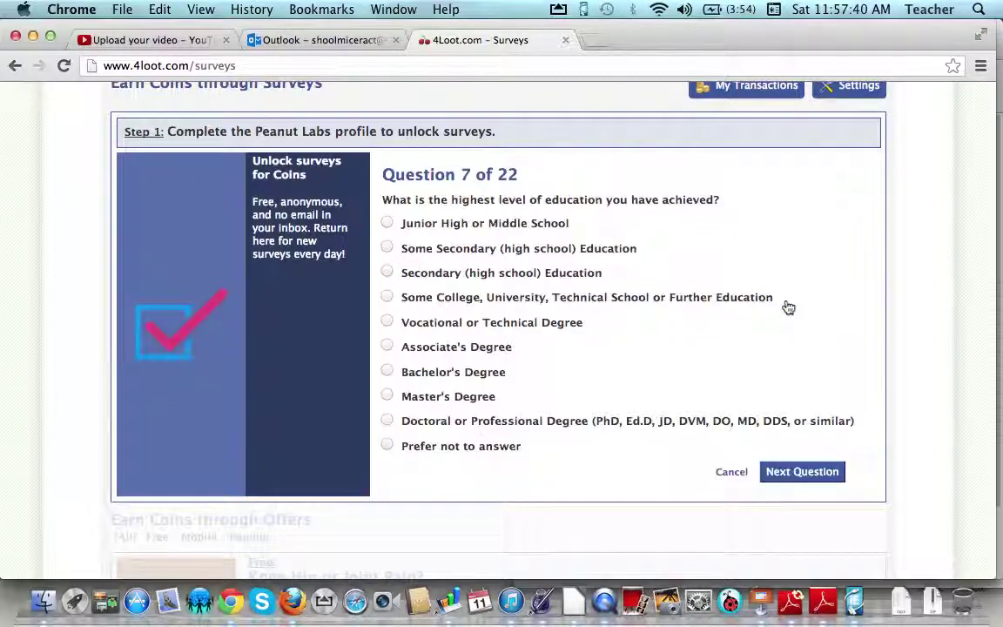
click(515, 446)
click(784, 475)
scroll(456, 540, down, 2)
scroll(456, 540, up, 2)
click(408, 533)
scroll(618, 461, down, 2)
click(800, 501)
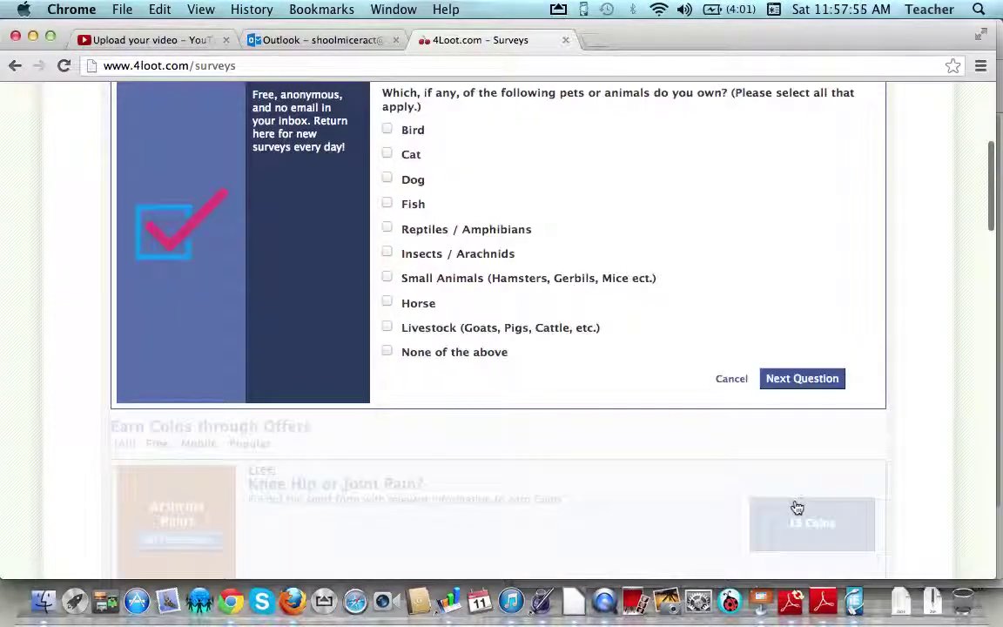
scroll(669, 370, up, 3)
- Answer pets 'None of the above', residence 'Other', marital status 'Prefer not to answer', and question 13 'None'
click(441, 427)
click(802, 459)
click(435, 302)
click(780, 320)
click(523, 370)
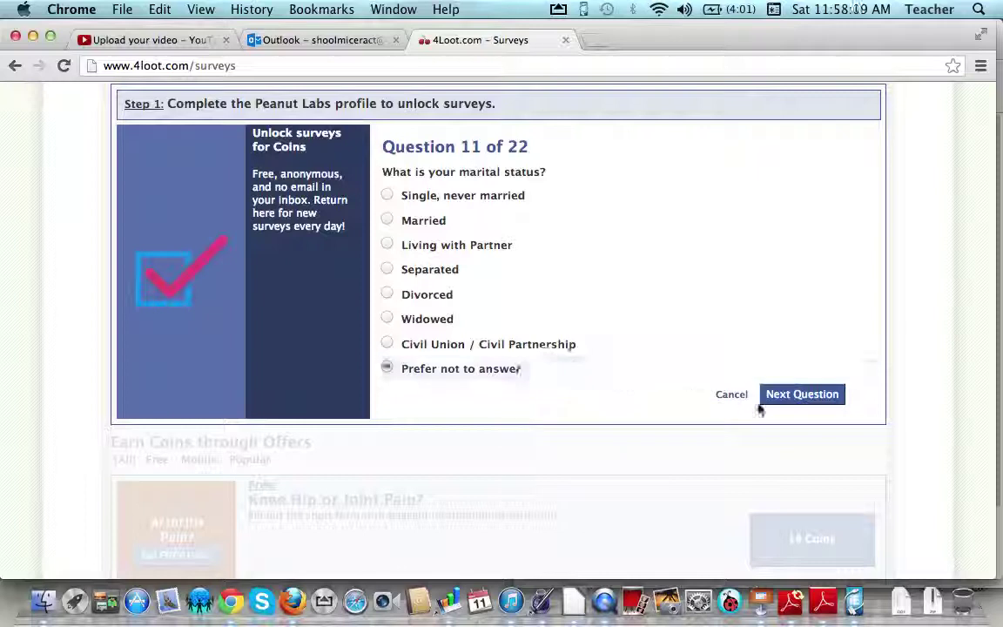
click(788, 405)
click(784, 322)
drag(409, 358, 416, 372)
click(406, 212)
click(838, 384)
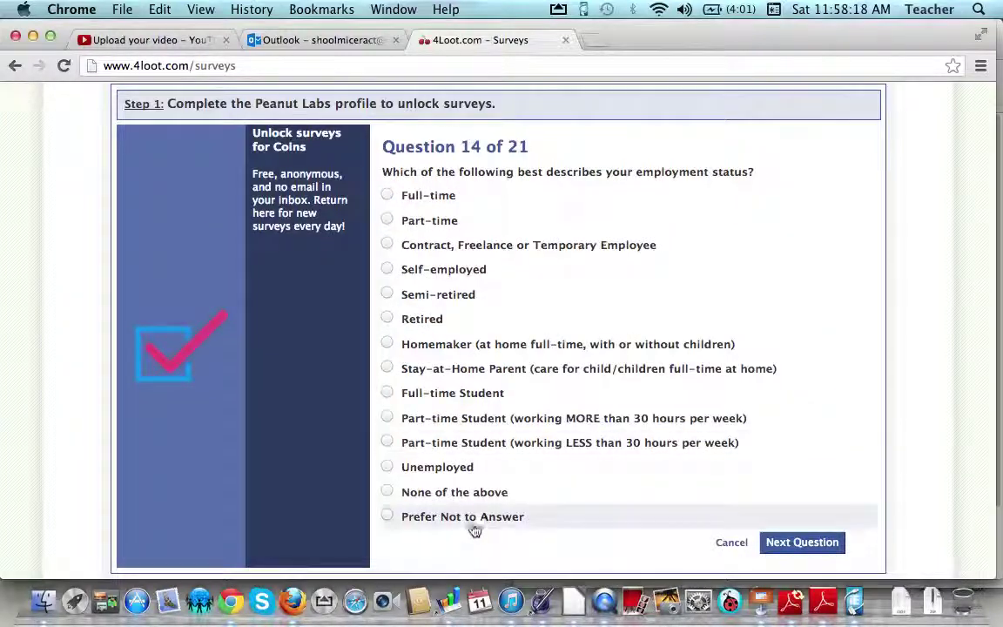
- Answer employment 'Prefer Not to Answer', car 'No', network 'Does not apply', device Mac desktop
click(472, 517)
click(808, 540)
click(396, 220)
click(776, 249)
click(444, 332)
click(802, 359)
click(507, 204)
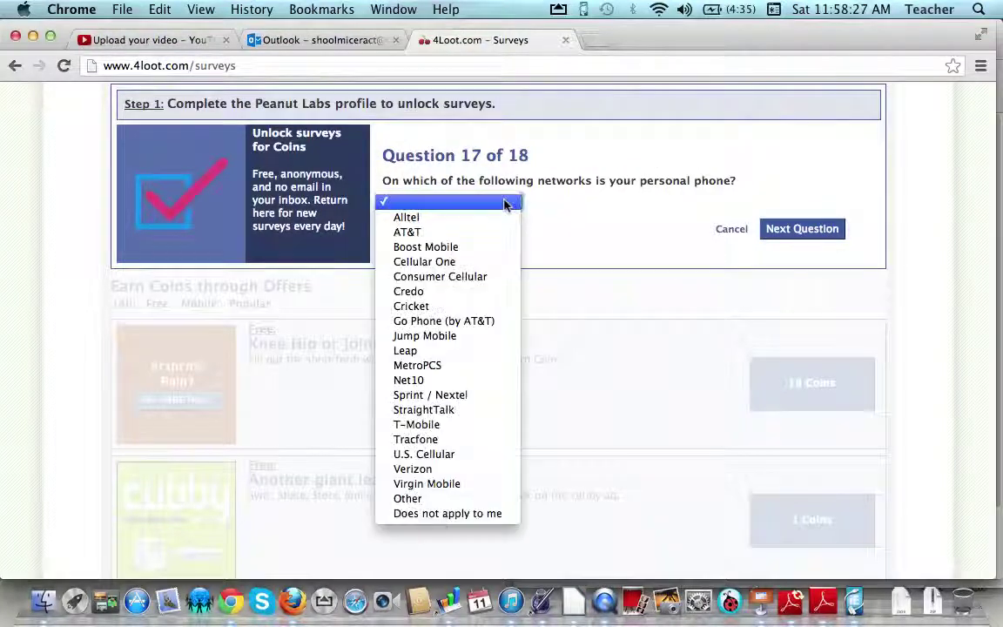
click(440, 515)
click(798, 231)
click(388, 195)
click(795, 568)
click(835, 331)
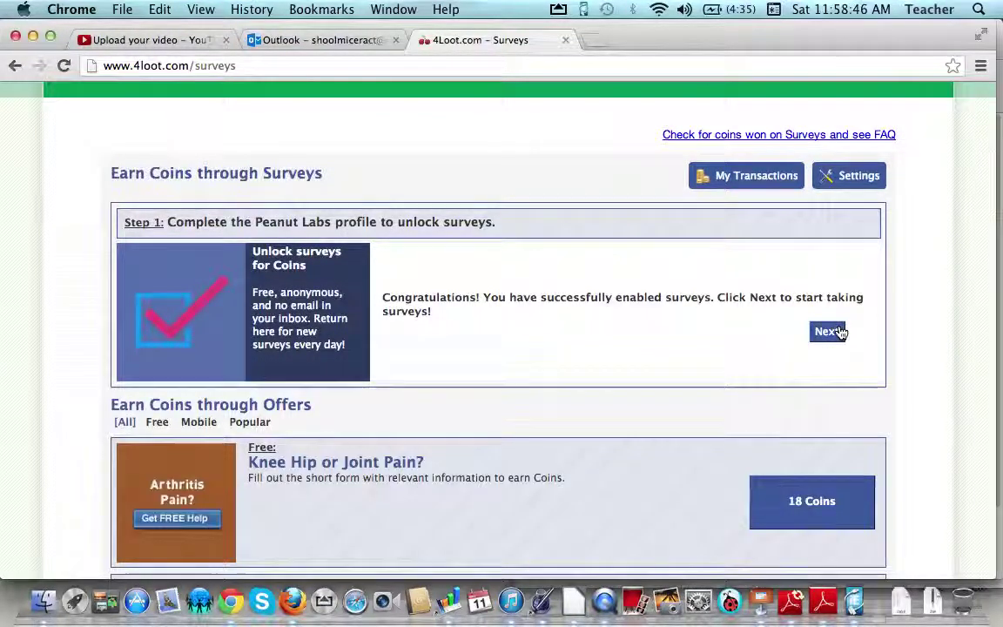
- Start the 139-coin 'Free: Research Survey' from the 4Loot surveys list
scroll(343, 226, down, 2)
scroll(343, 226, up, 1)
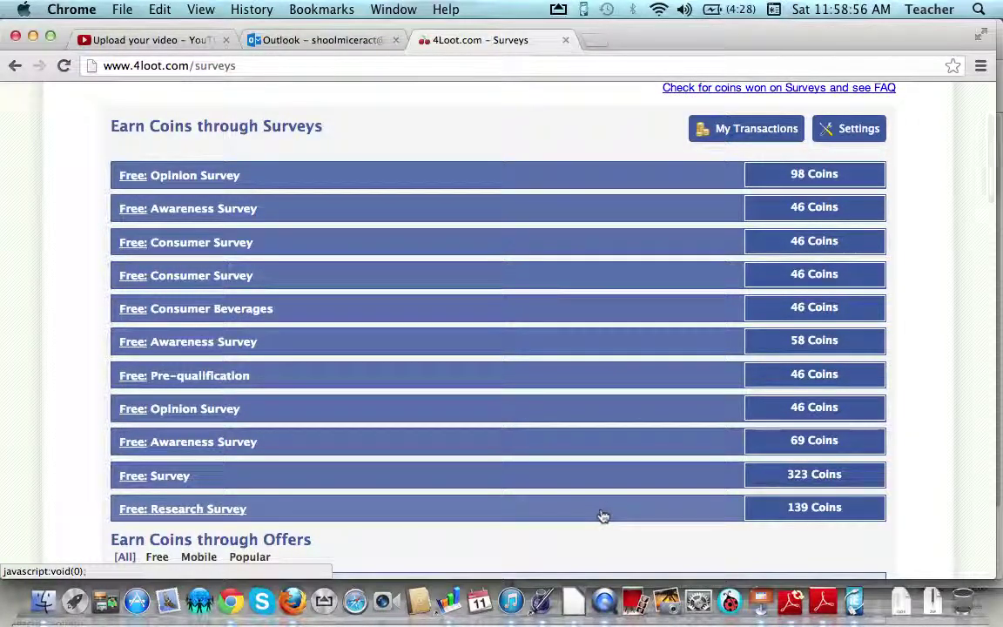
click(229, 508)
scroll(384, 181, up, 2)
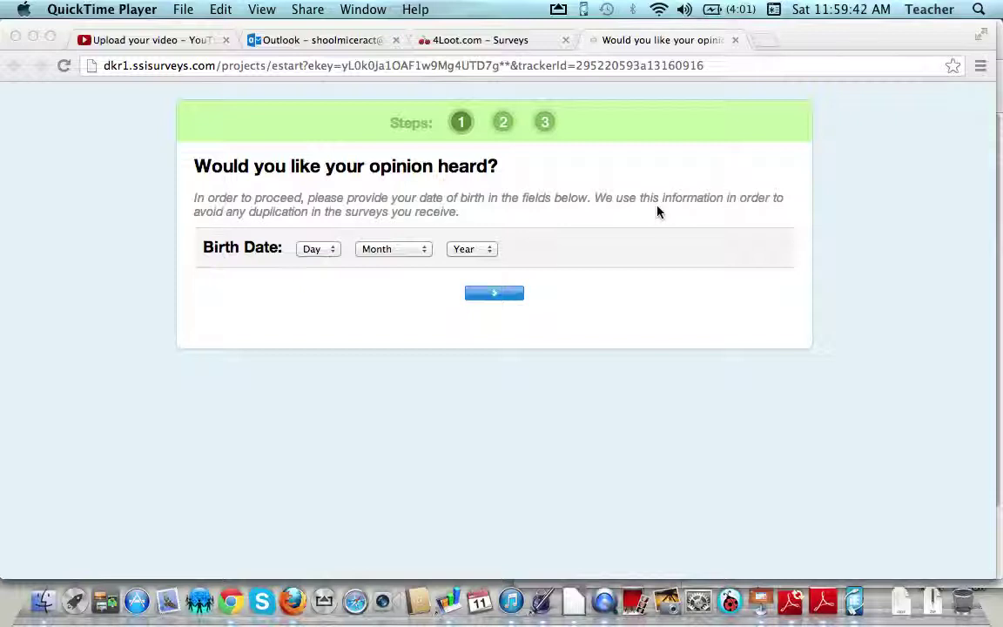
- Choose 18 as the day of the birth date in the SSI survey
click(332, 252)
click(331, 252)
click(321, 499)
click(408, 249)
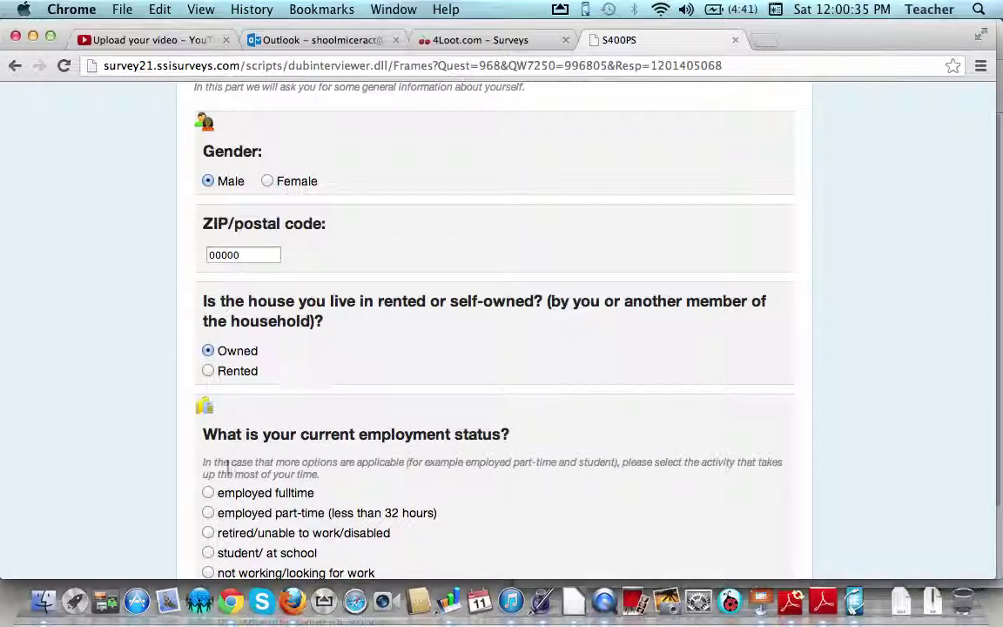
- Answer employment 'not working/looking for work', occupation 'None of the Above', education 'Completed some high school'
scroll(224, 405, down, 4)
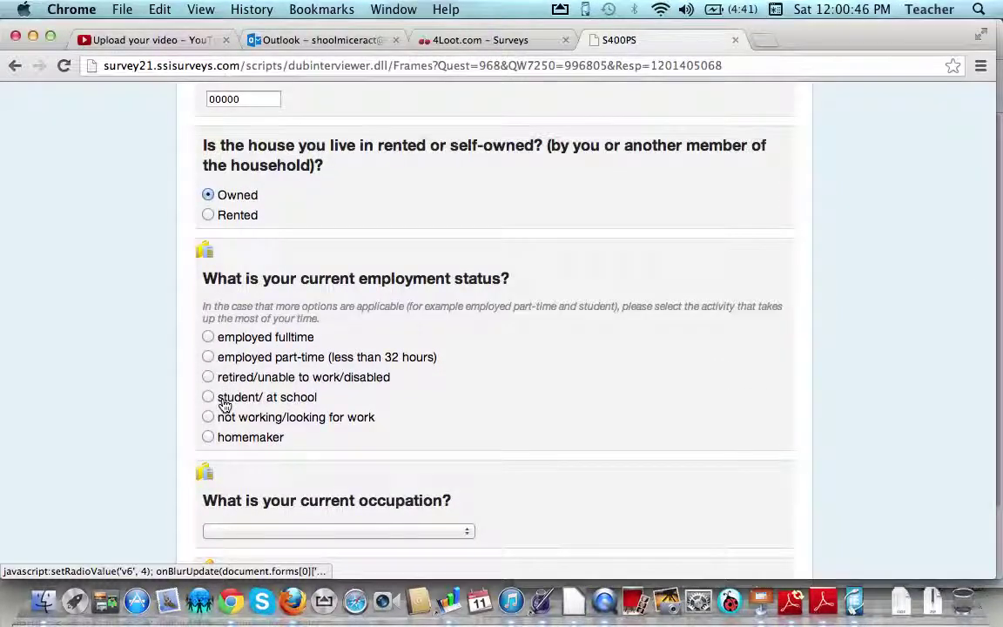
click(208, 418)
scroll(291, 477, down, 2)
scroll(290, 478, down, 2)
click(367, 309)
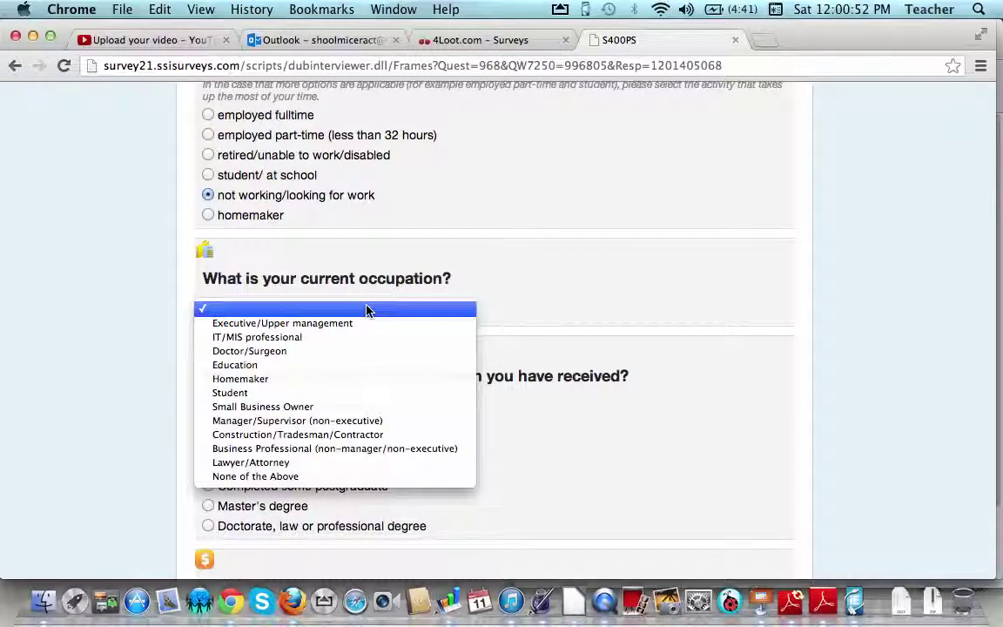
click(315, 477)
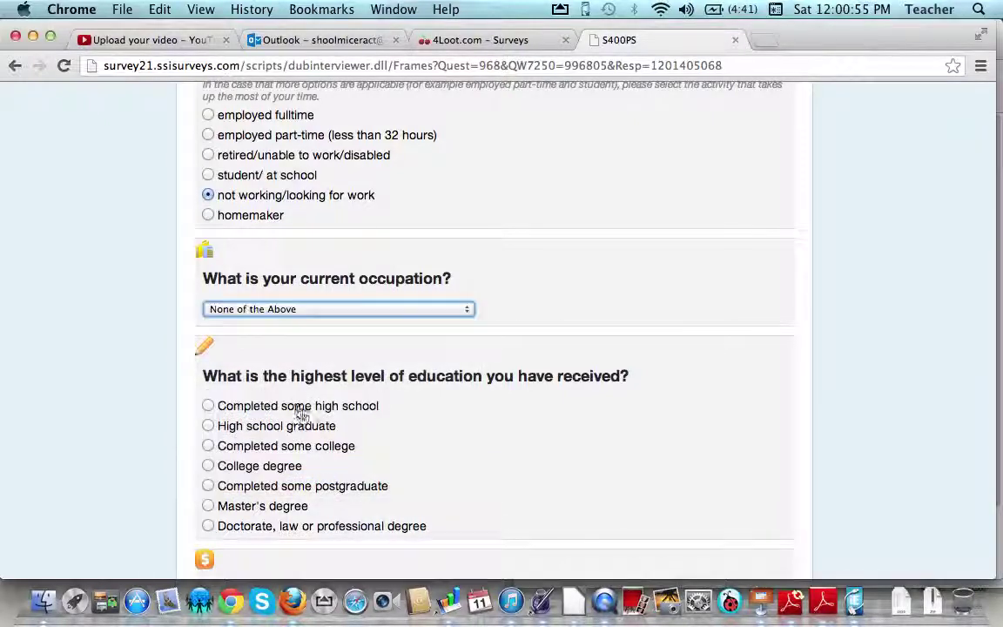
click(219, 430)
click(209, 406)
- Answer income as don't know and decline the race and Hispanic-origin questions
scroll(424, 397, down, 2)
scroll(424, 396, down, 5)
scroll(424, 396, down, 2)
scroll(424, 397, down, 1)
click(208, 523)
scroll(208, 523, down, 2)
scroll(208, 522, down, 4)
click(315, 417)
click(284, 515)
scroll(284, 505, down, 2)
click(296, 426)
click(275, 475)
- Set marital status to 'Single, Never Married' and household birth date to day 6, month 8
scroll(296, 444, down, 1)
scroll(314, 411, down, 3)
click(306, 365)
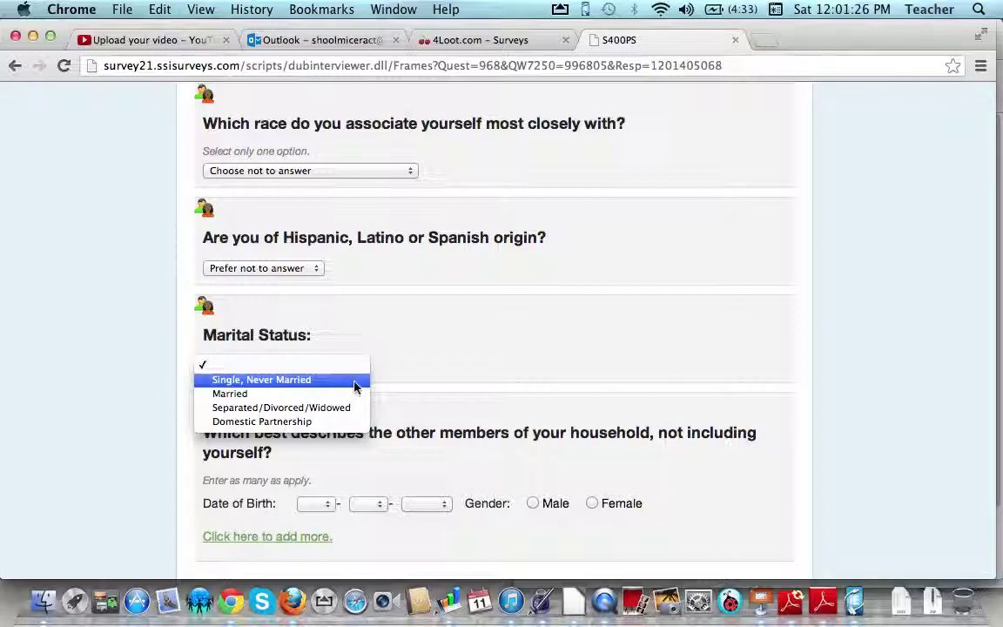
click(355, 387)
scroll(435, 354, down, 3)
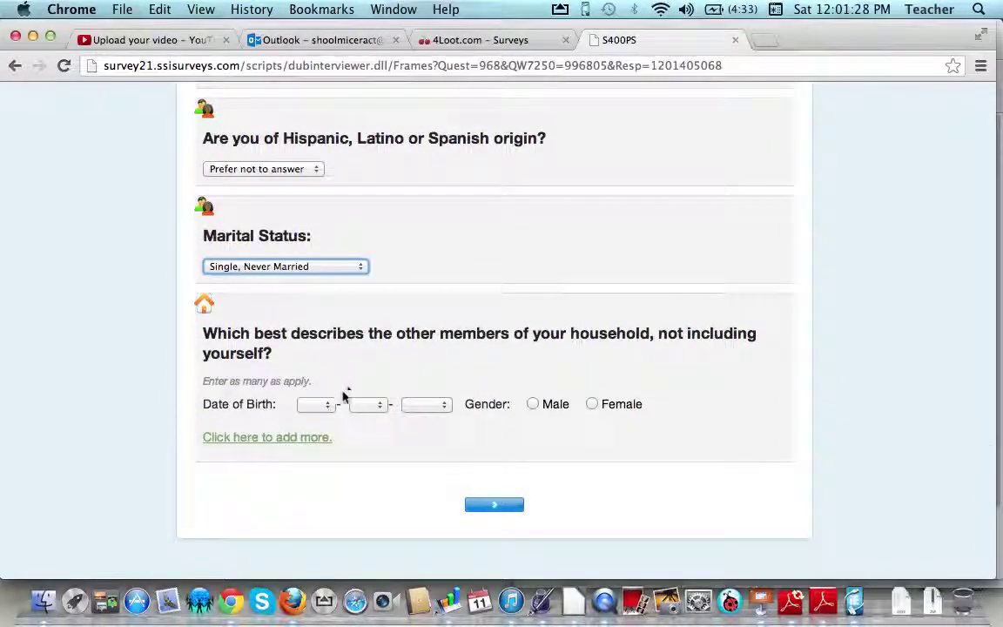
click(330, 404)
click(327, 489)
click(369, 405)
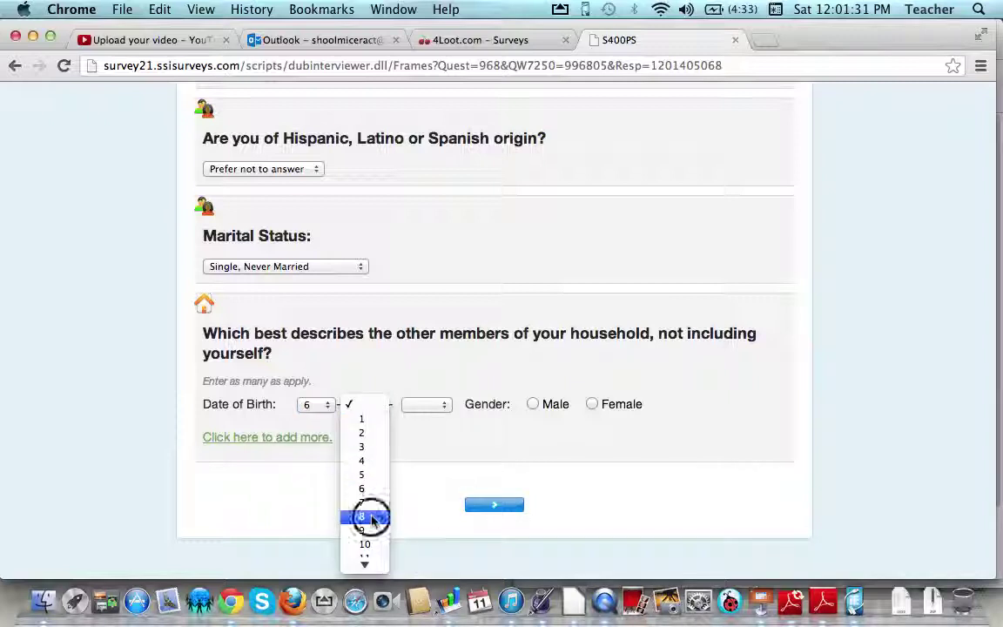
click(372, 520)
click(428, 404)
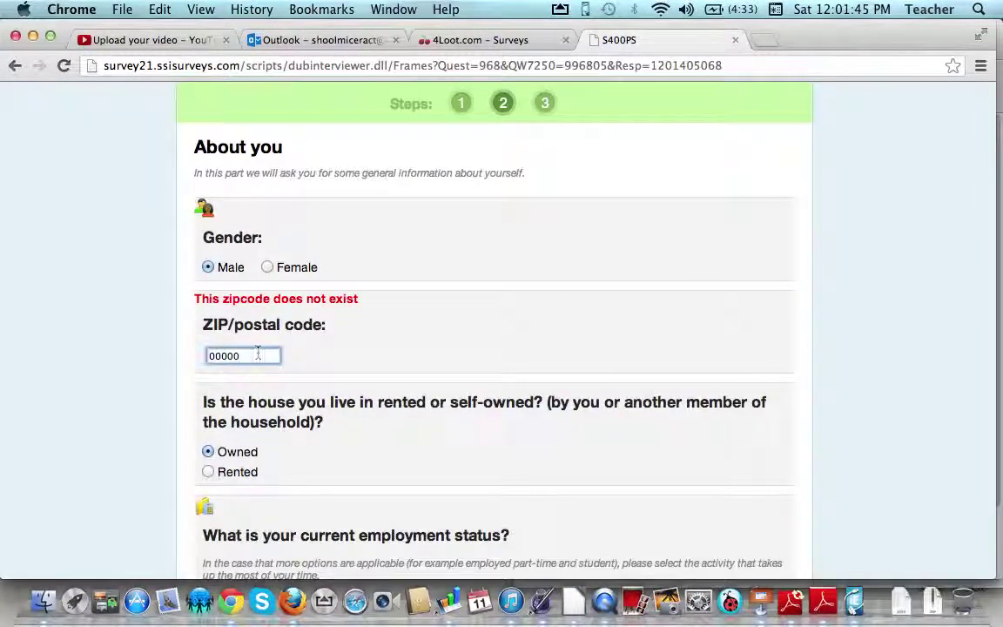
- Submit the About you form and change the rejected ZIP code to 00001
scroll(493, 331, down, 5)
scroll(493, 331, down, 2)
scroll(493, 331, down, 5)
scroll(493, 331, down, 2)
scroll(493, 331, down, 5)
click(494, 505)
click(264, 379)
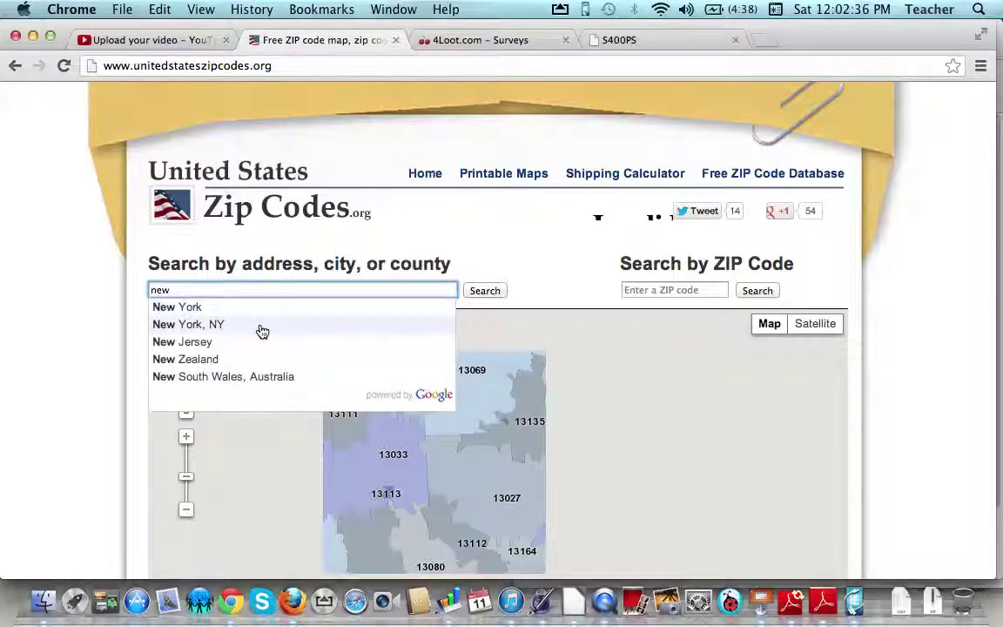
- Look up New York's ZIP code 10007 and paste it into the survey's ZIP field
click(262, 330)
click(491, 294)
double_click(720, 327)
click(610, 42)
key(super+v)
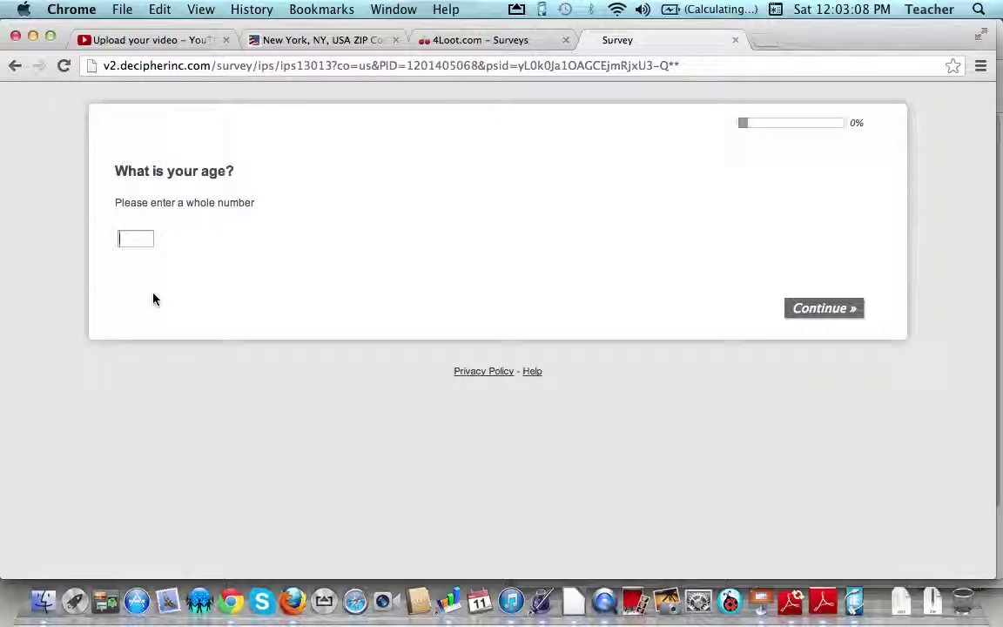
- Submit age 3 and the gender page in the Decipher survey, then return to 4Loot surveys
text(30)
click(858, 309)
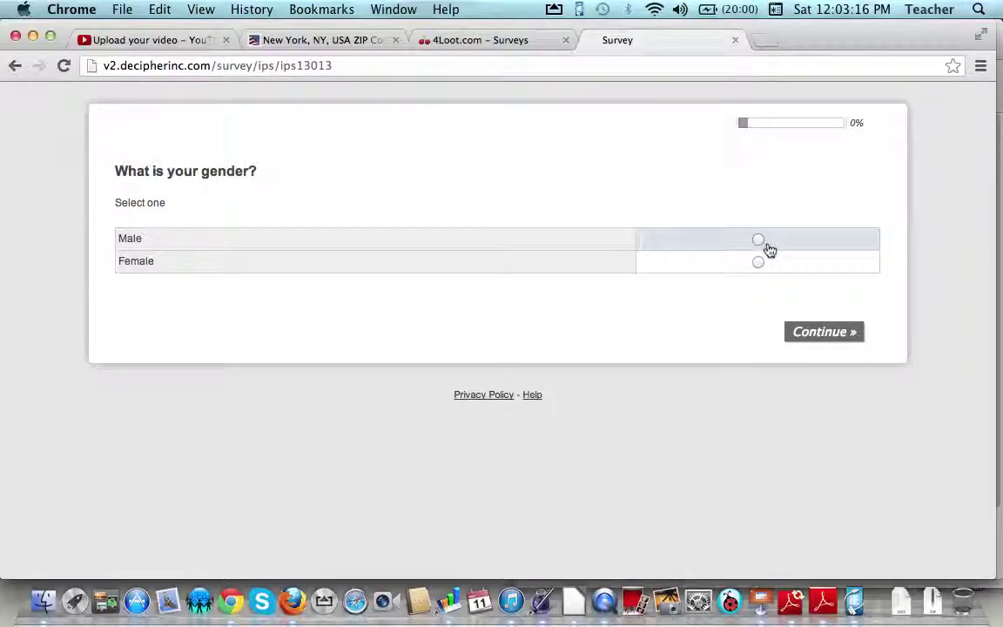
click(813, 332)
click(517, 41)
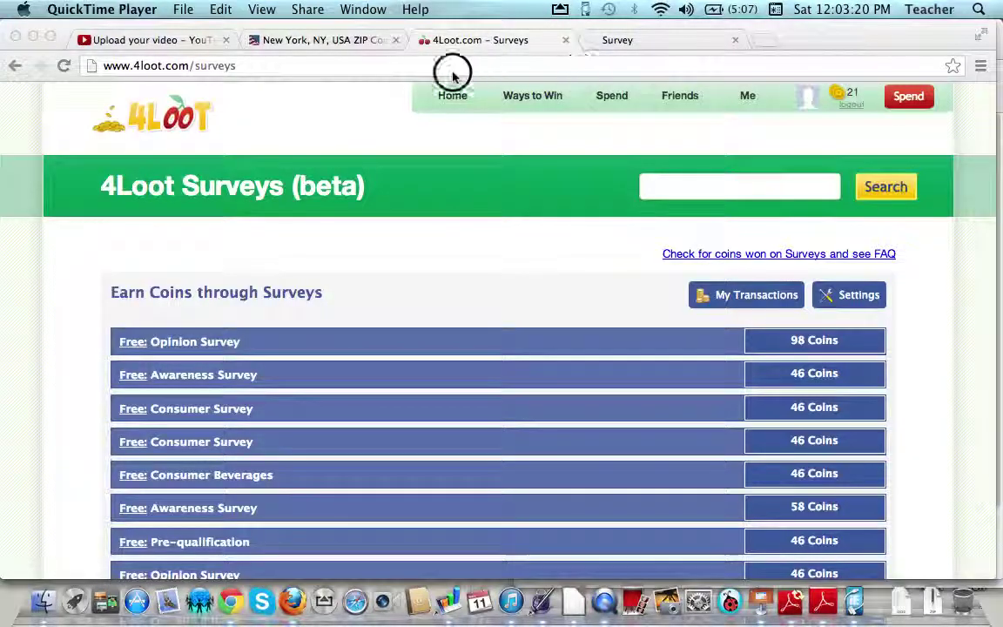